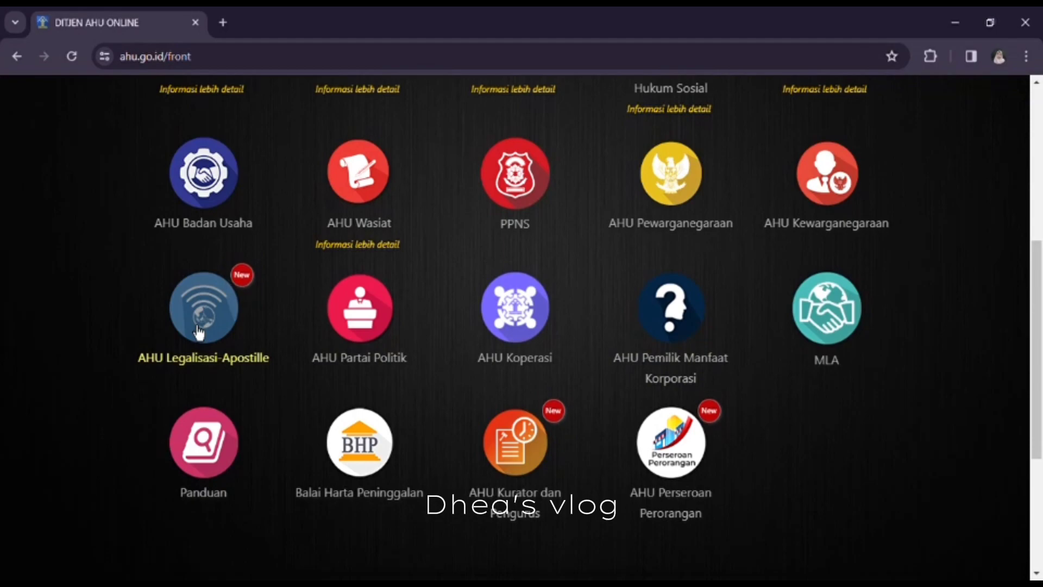
Open the AHU Legalisasi-Apostille service and start a new application with Buat Permohonan
click(196, 326)
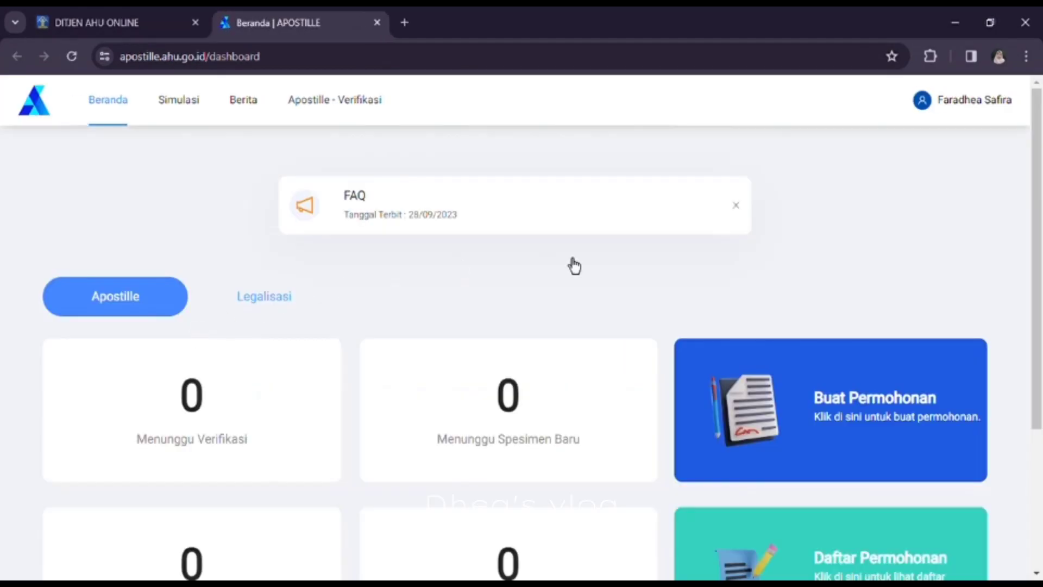
click(1012, 121)
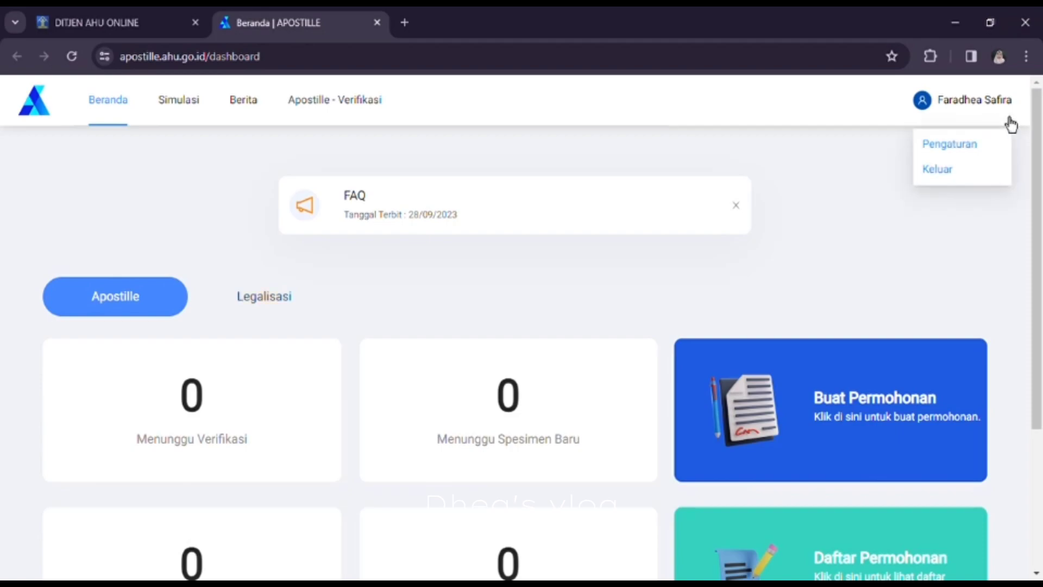
scroll(521, 326, down, 3)
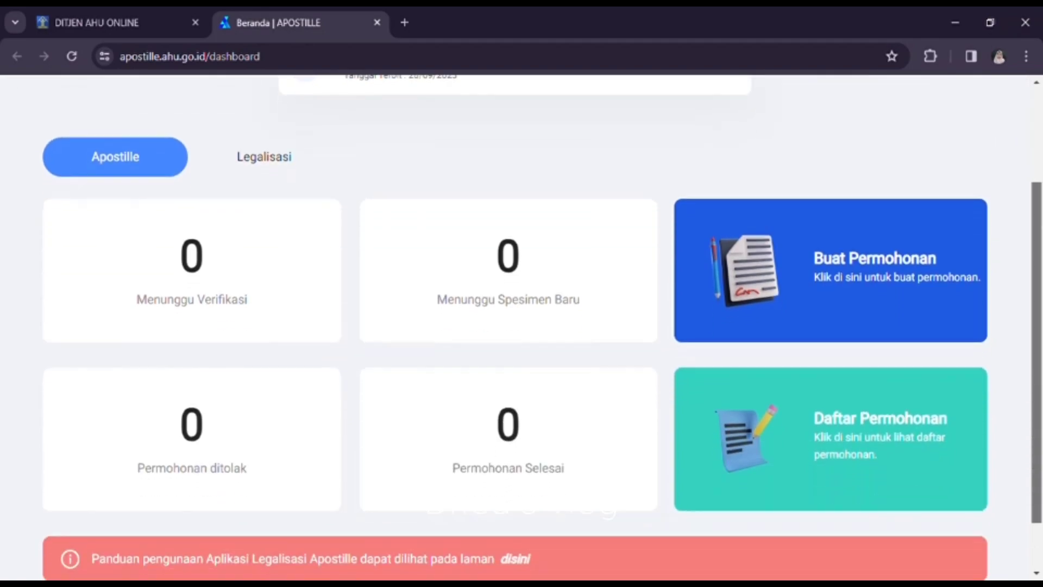
scroll(522, 326, down, 1)
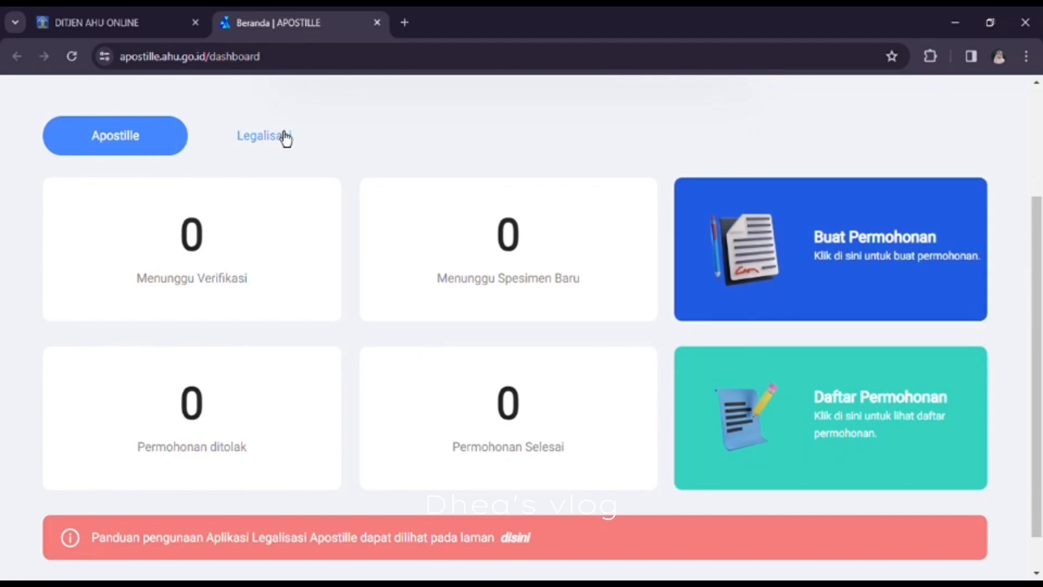
click(909, 273)
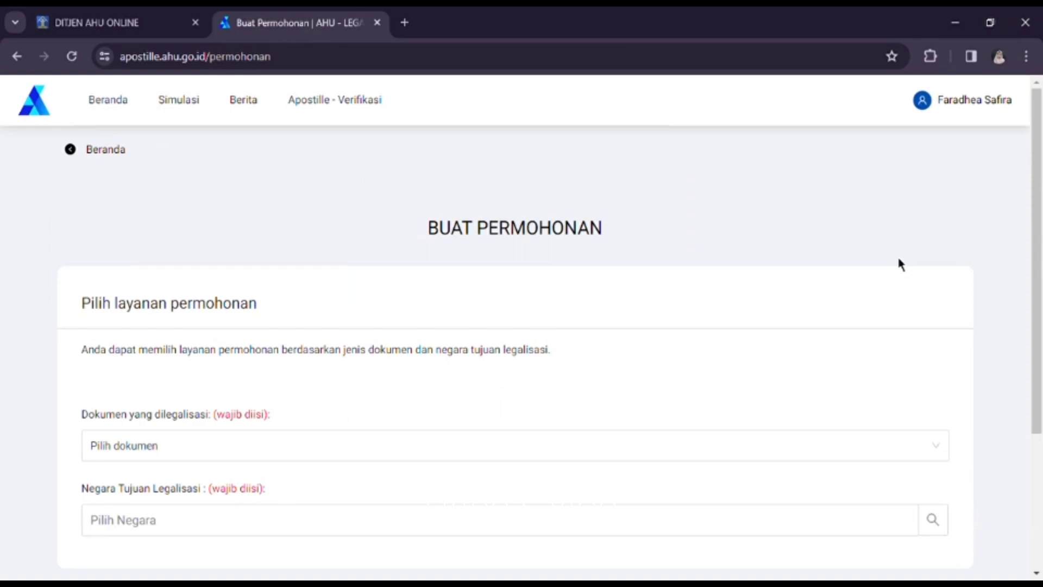
Choose Dokumen Pendidikan as the document, South Korea as the destination country, and Apostille as the application type
scroll(522, 321, down, 2)
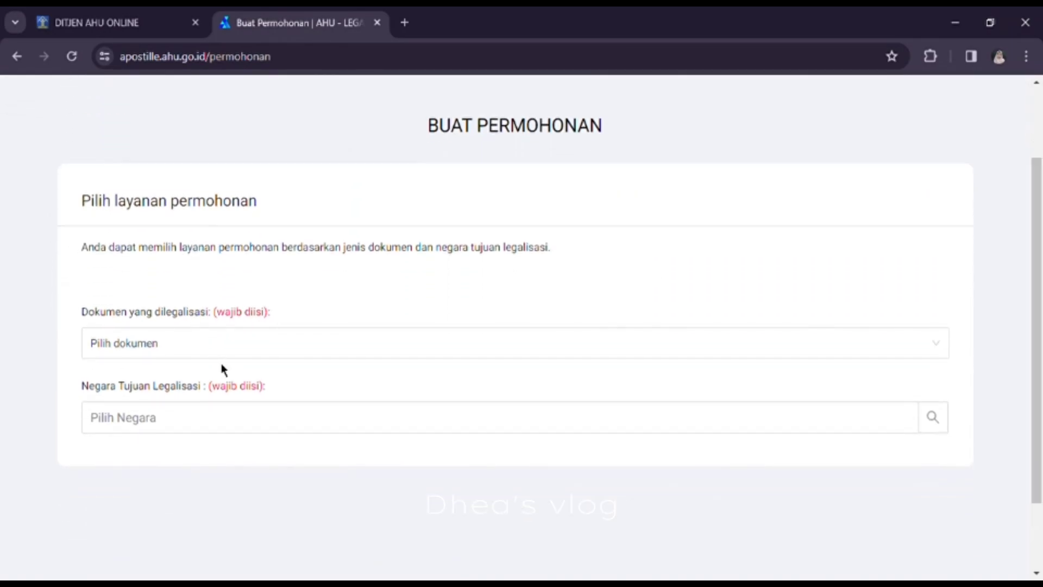
click(207, 353)
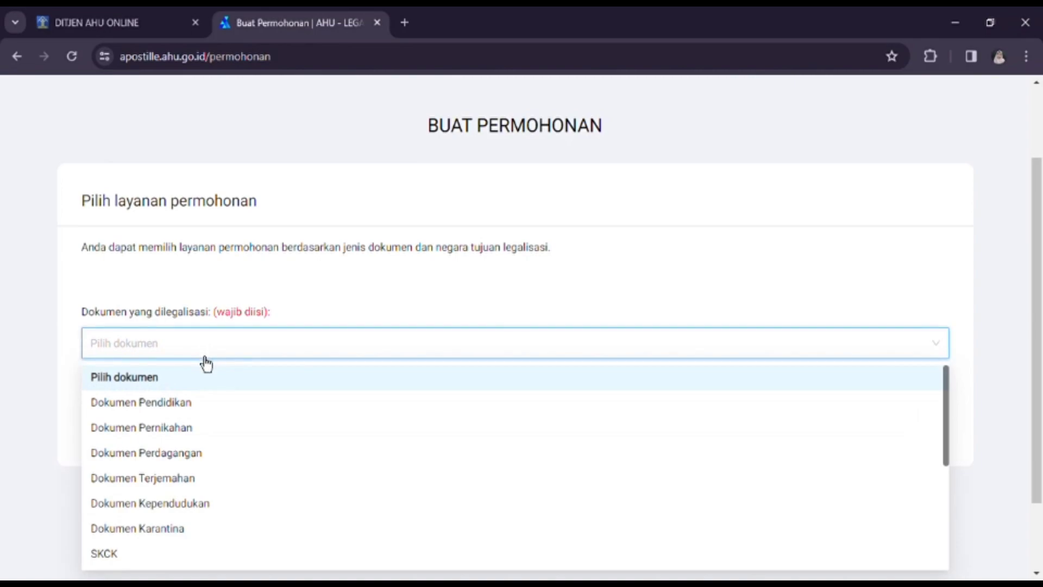
click(200, 413)
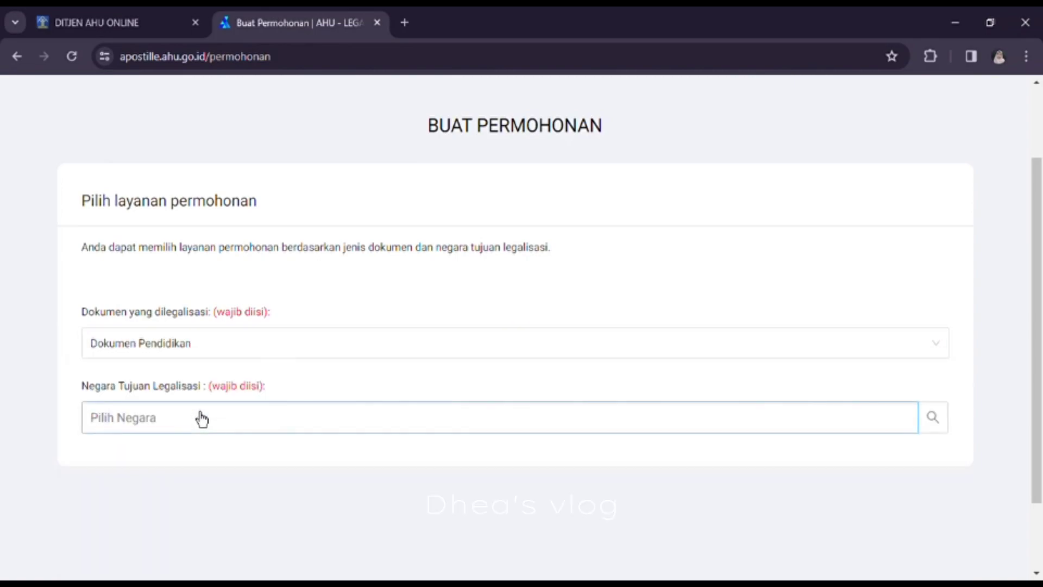
click(187, 423)
text(korea)
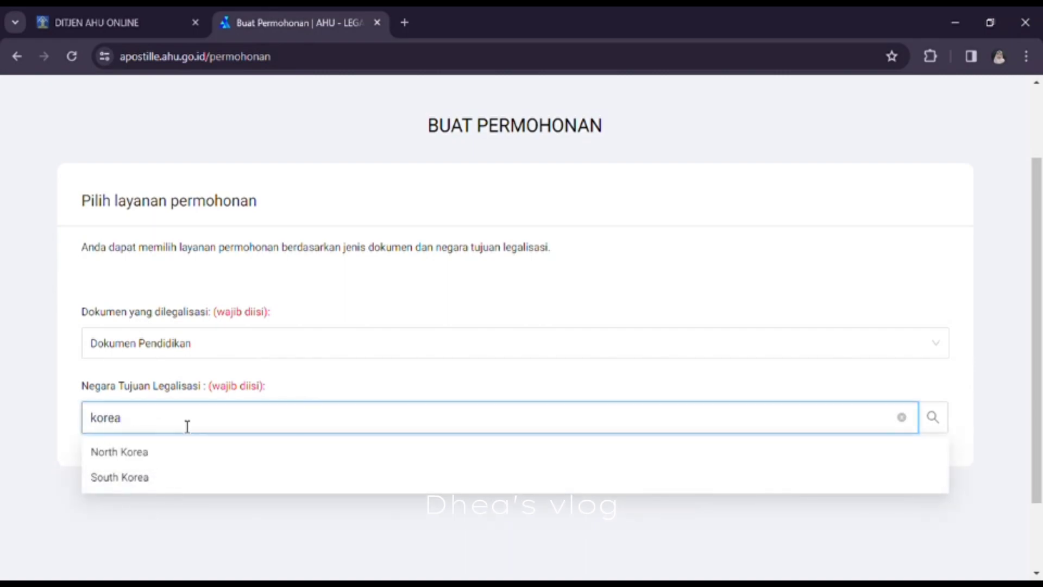
click(159, 485)
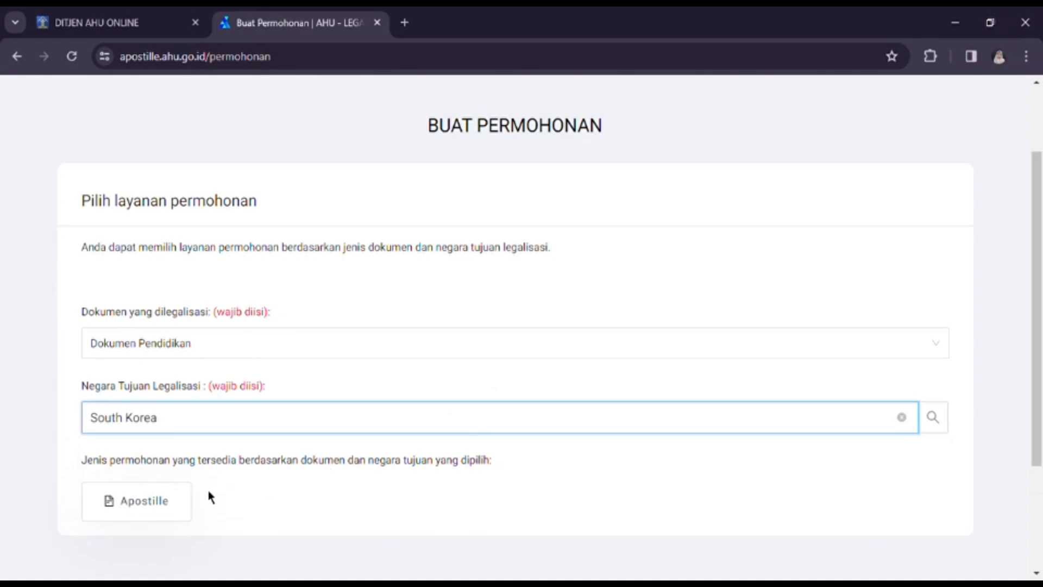
click(148, 502)
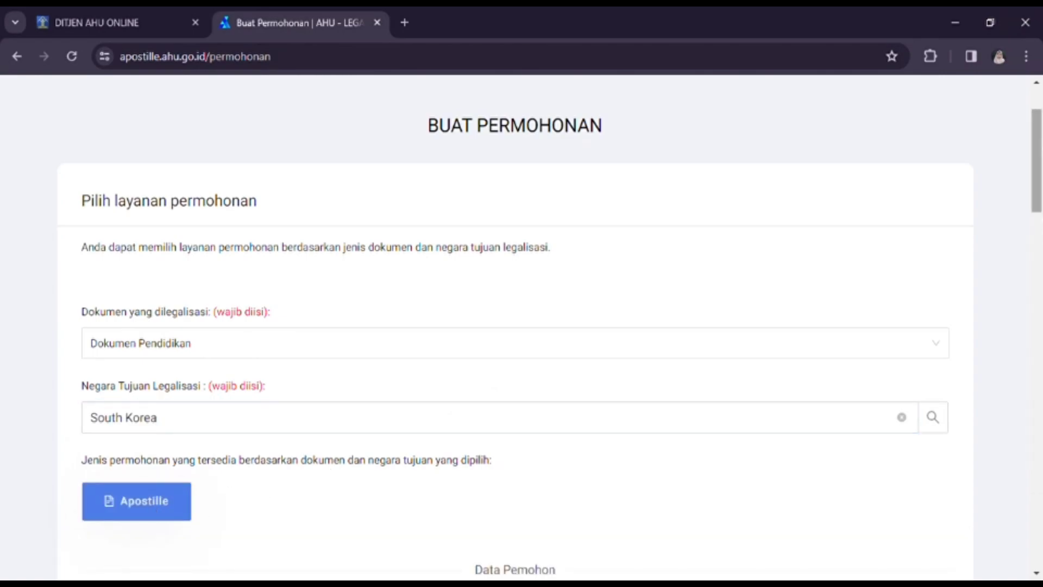
Compare the Orang Lain and Diri Sendiri applicant forms under Data Pemohon, and set the applicant to Diri Sendiri
scroll(562, 329, down, 5)
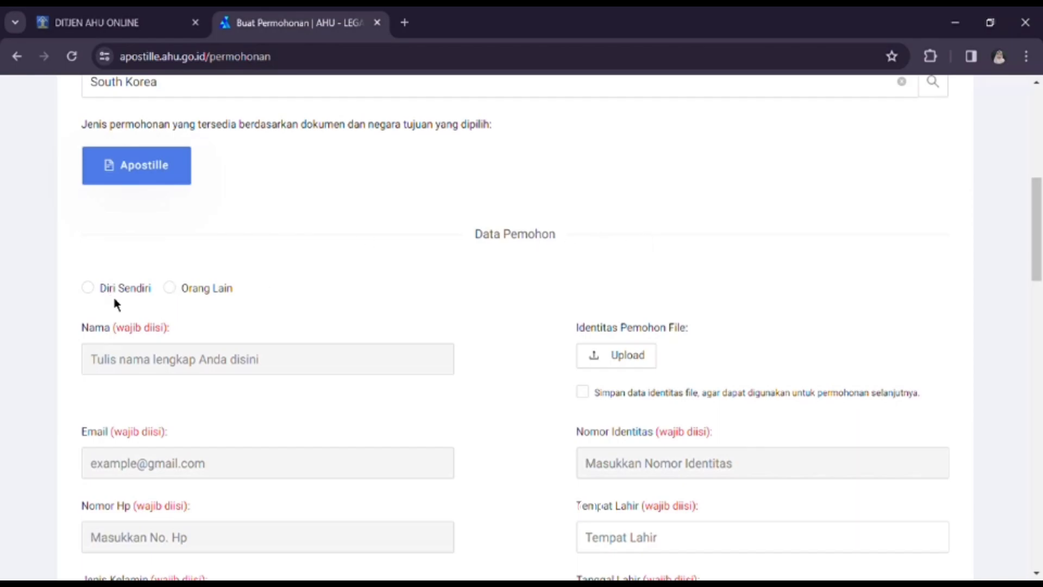
click(207, 296)
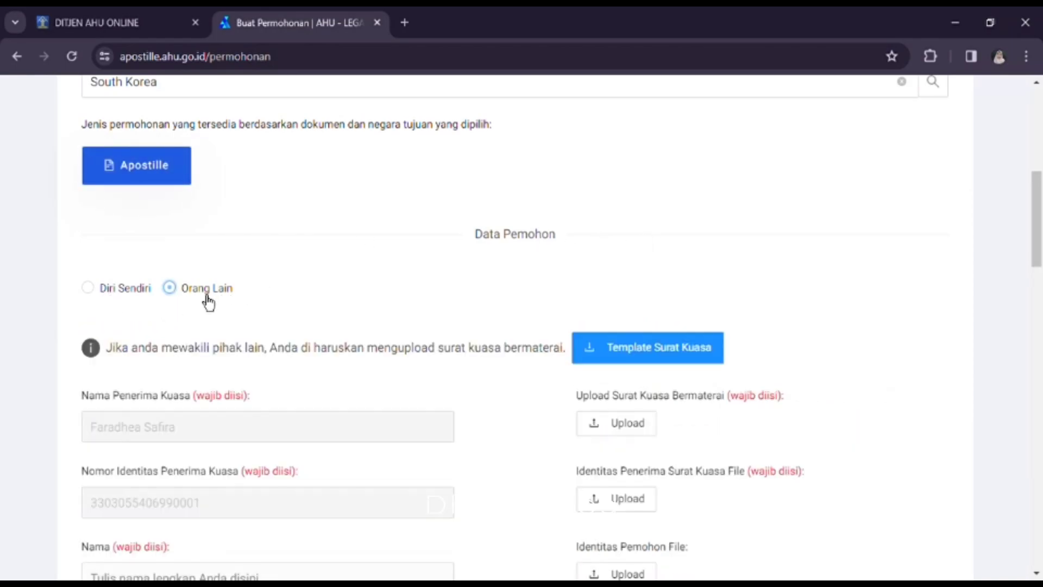
click(135, 299)
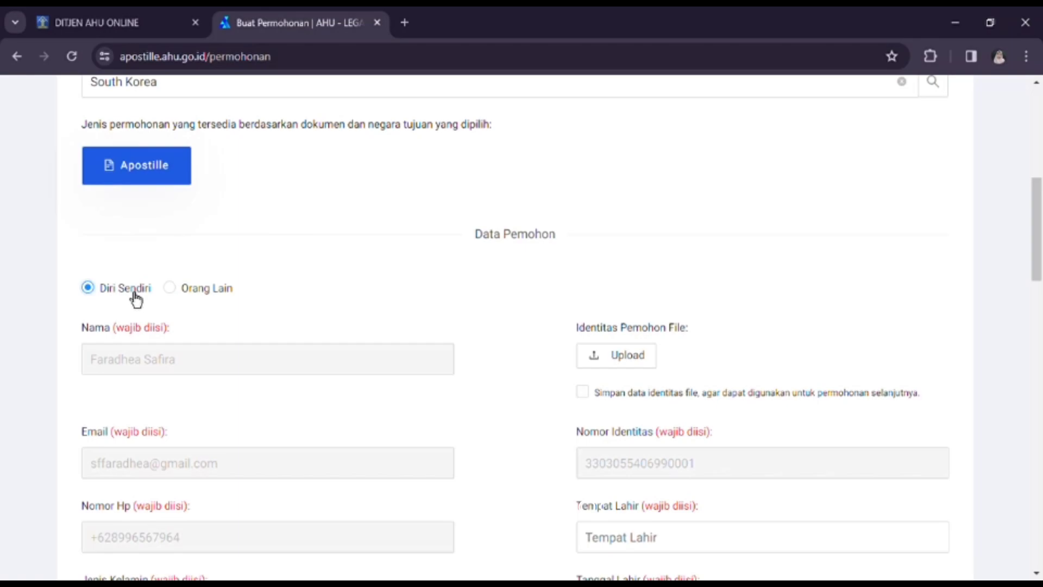
click(205, 302)
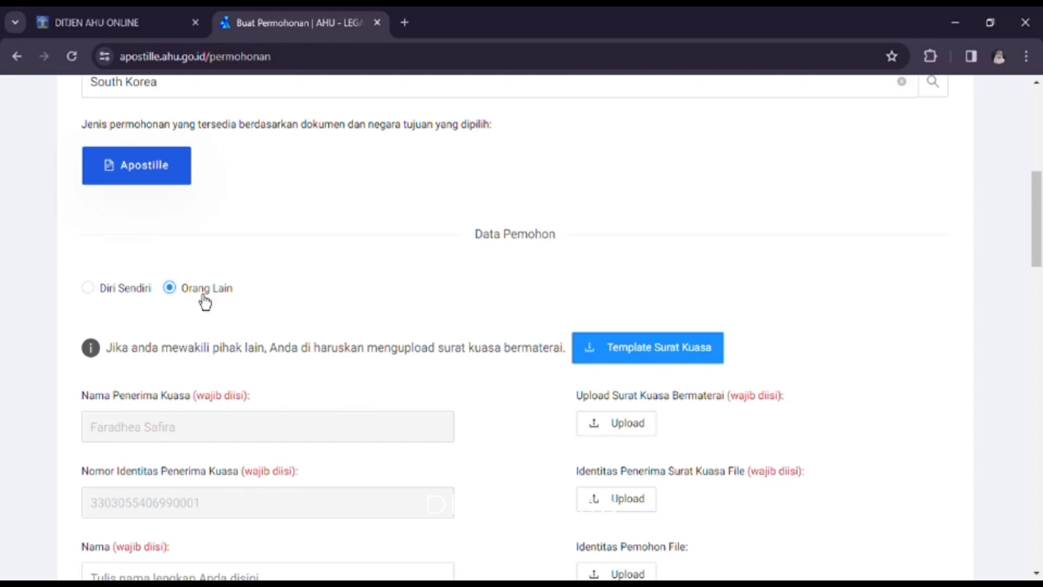
click(135, 304)
Under Data Pejabat, find and select the public official's name and set the Jabatan to NOTARIS KABUPATEN BANJARNEGARA
scroll(1037, 229, down, 1)
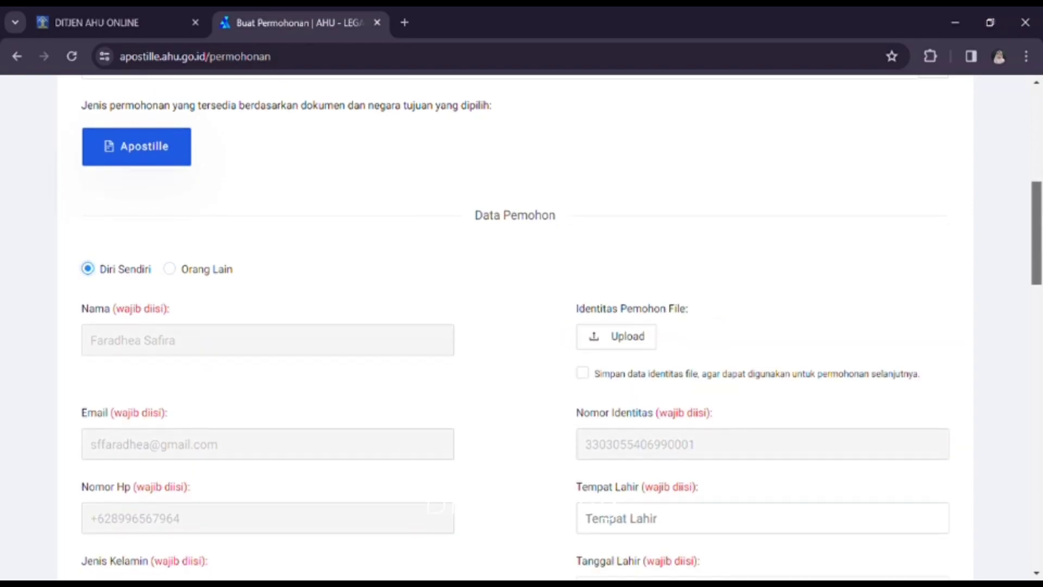
drag(1038, 228, 1037, 450)
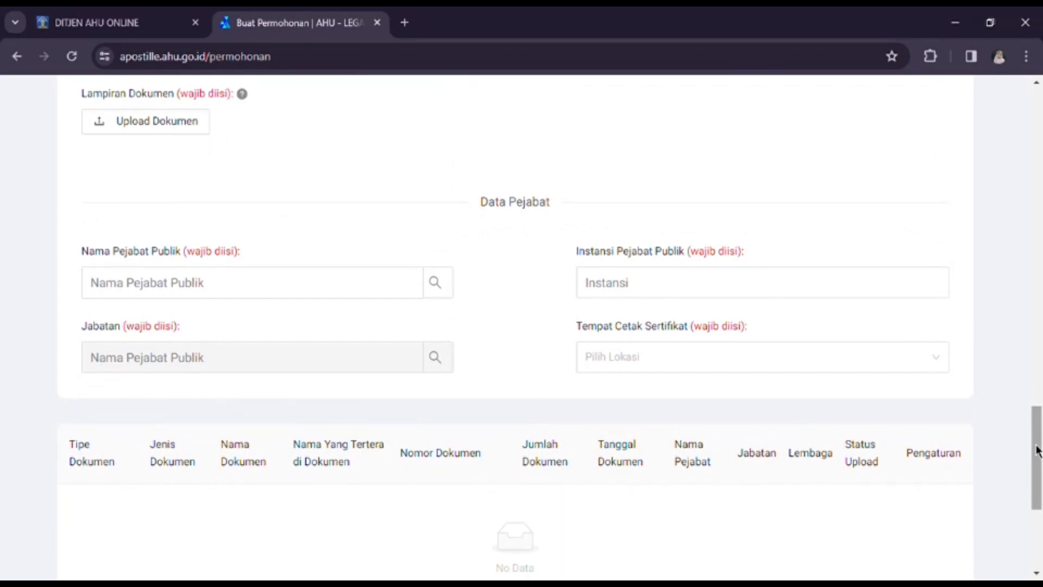
click(277, 296)
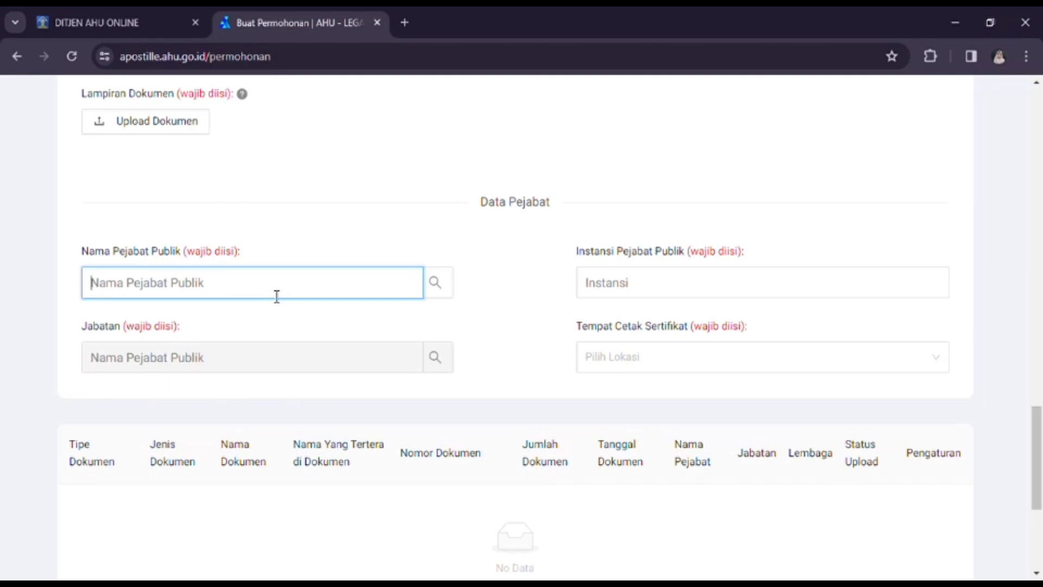
text(ti)
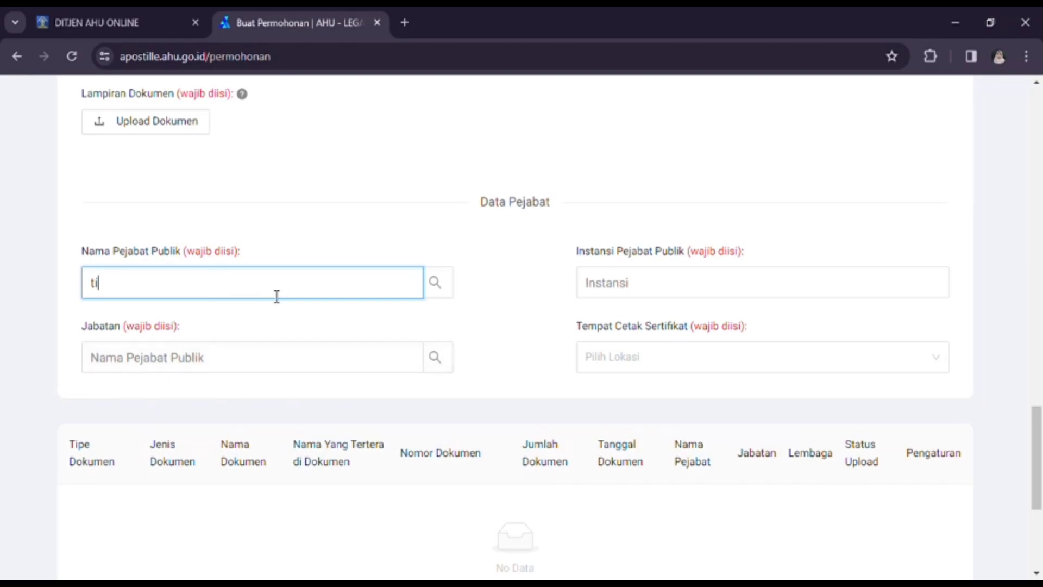
text(ka)
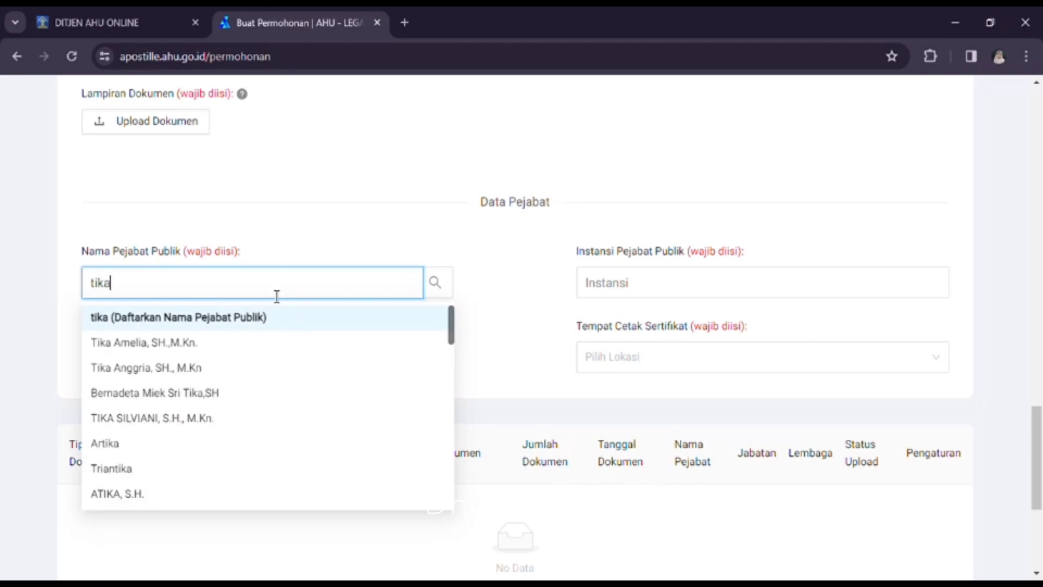
click(166, 428)
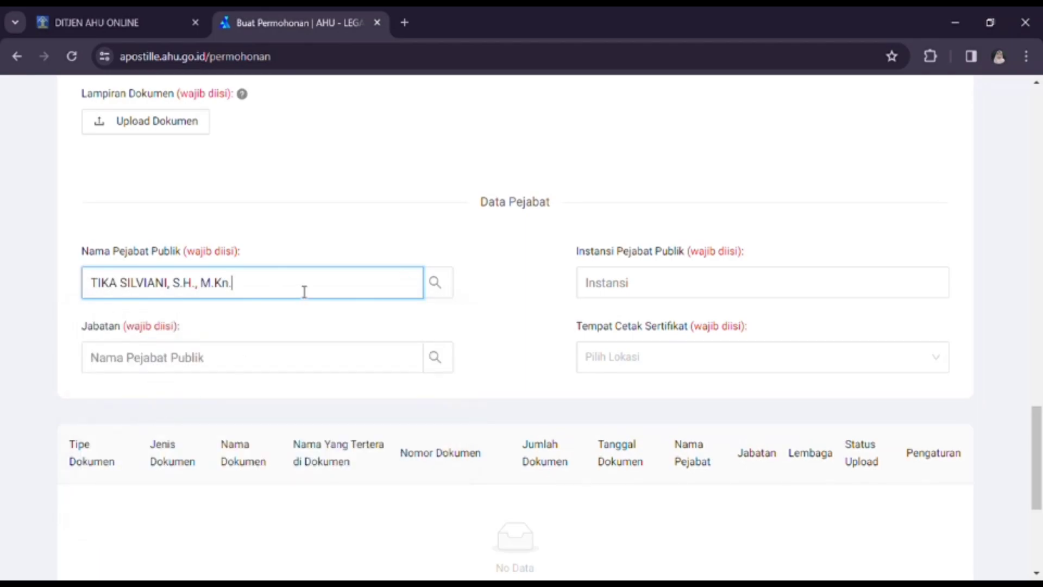
click(314, 367)
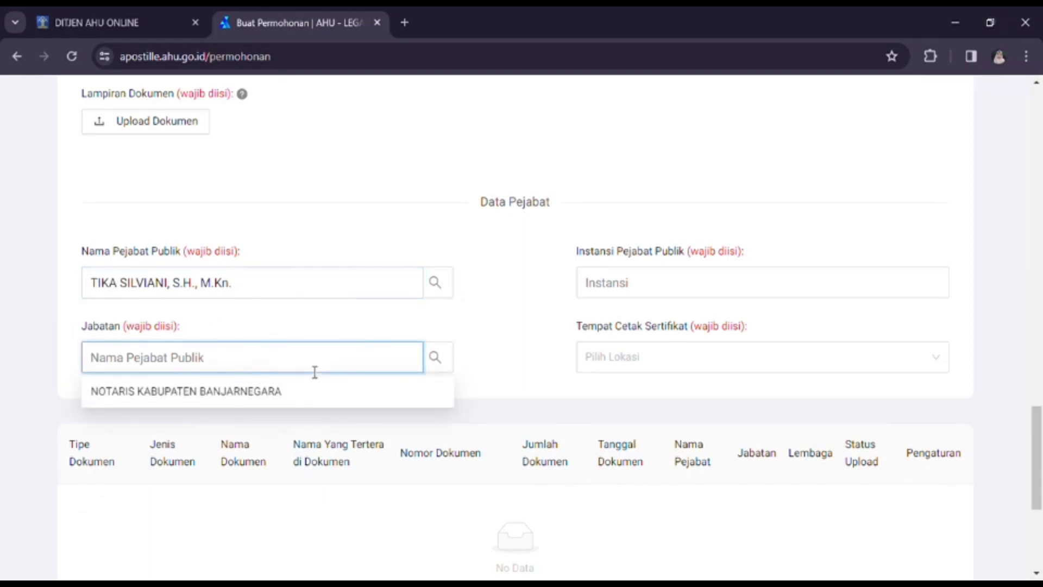
click(295, 401)
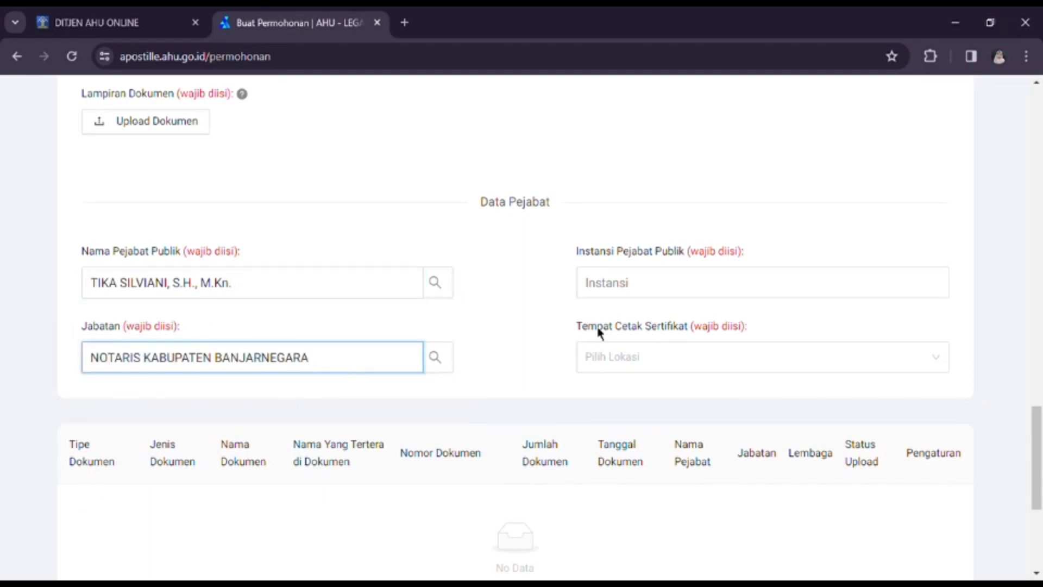
Examine the Instansi field and the available certificate printing locations under Tempat Cetak Sertifikat without choosing one
click(637, 296)
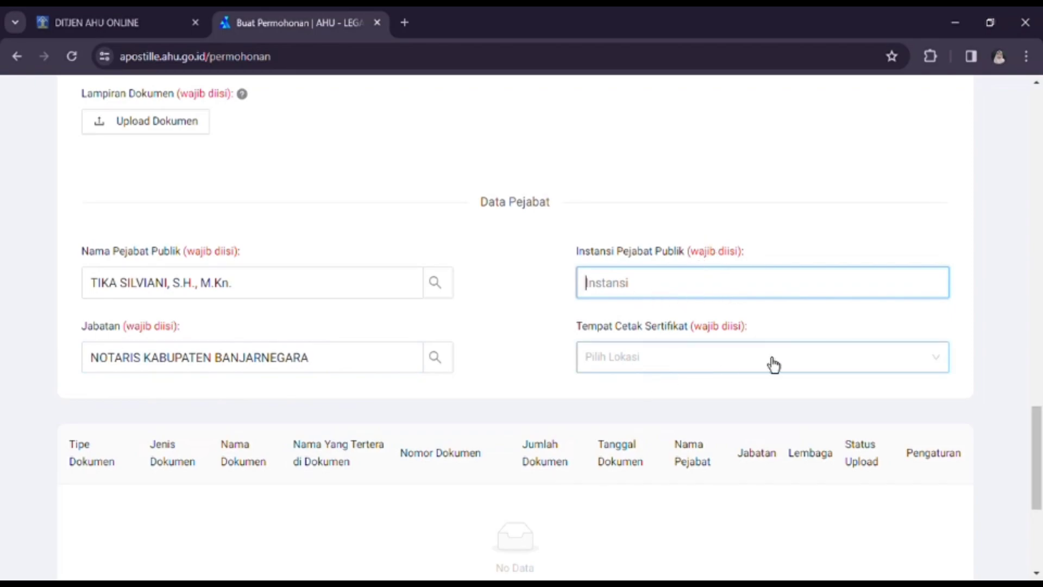
click(905, 376)
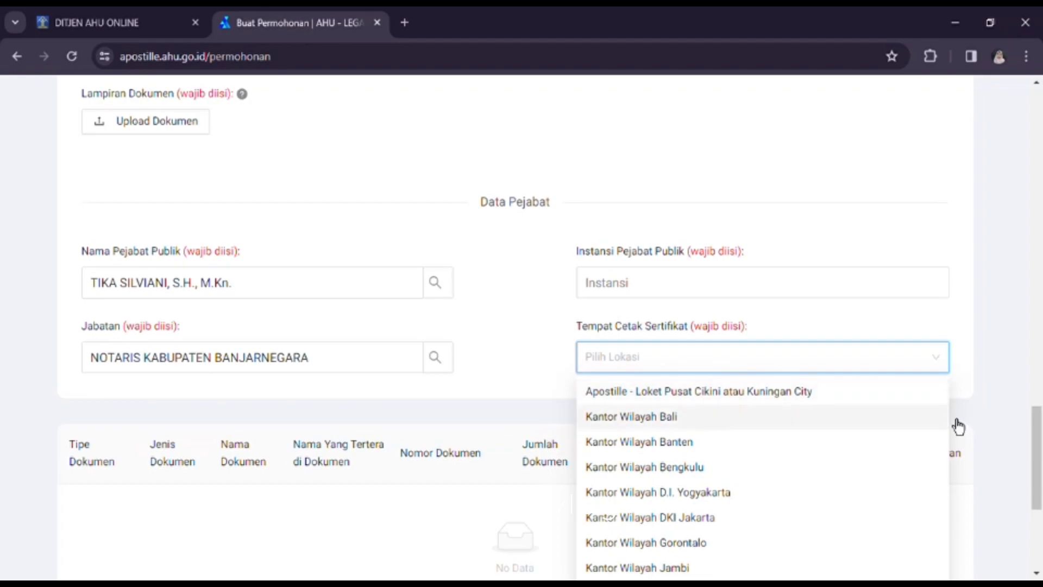
scroll(966, 277, down, 5)
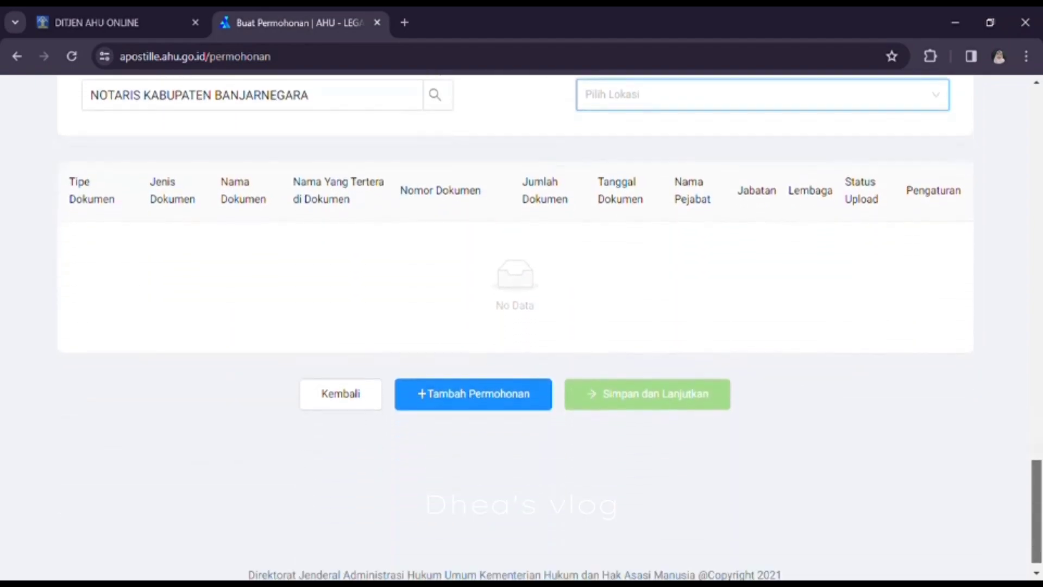
scroll(966, 277, up, 3)
click(953, 264)
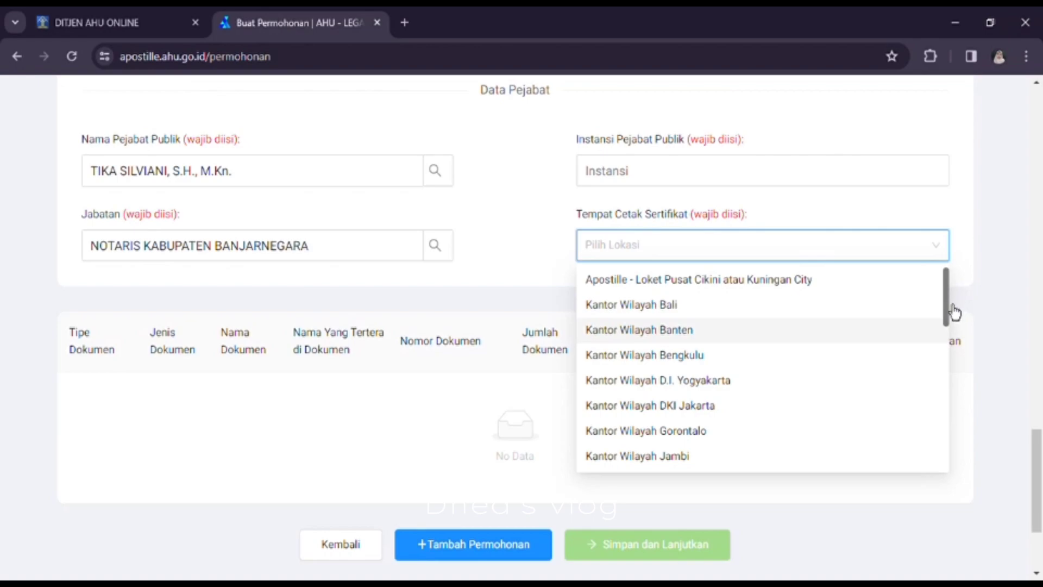
mouse_move(954, 312)
mouse_down()
mouse_move(950, 468)
mouse_move(958, 299)
mouse_up()
click(986, 341)
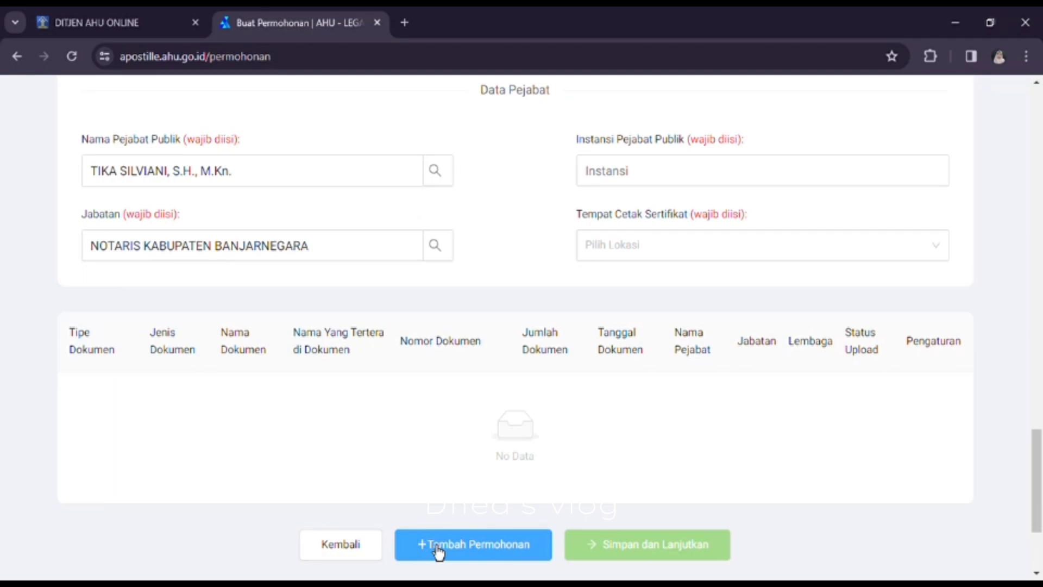
click(723, 260)
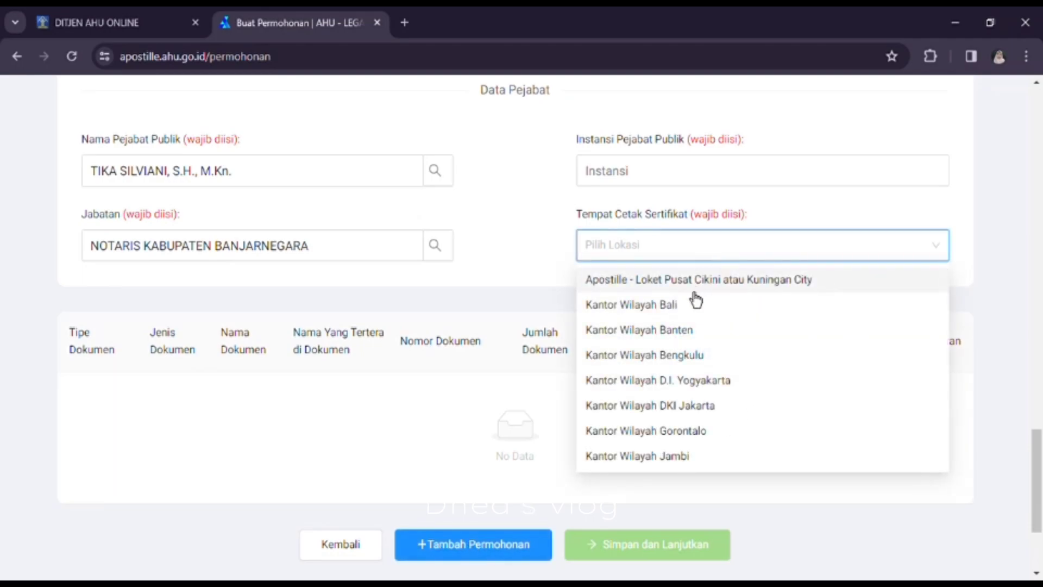
click(736, 252)
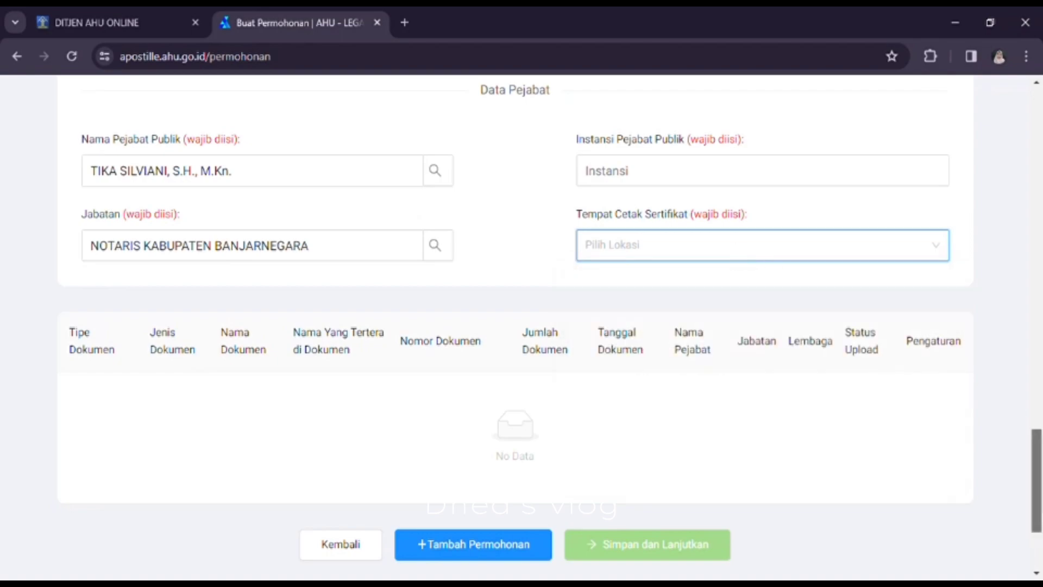
Return to the Data Pemohon section of the application form
scroll(515, 326, up, 15)
scroll(522, 326, up, 6)
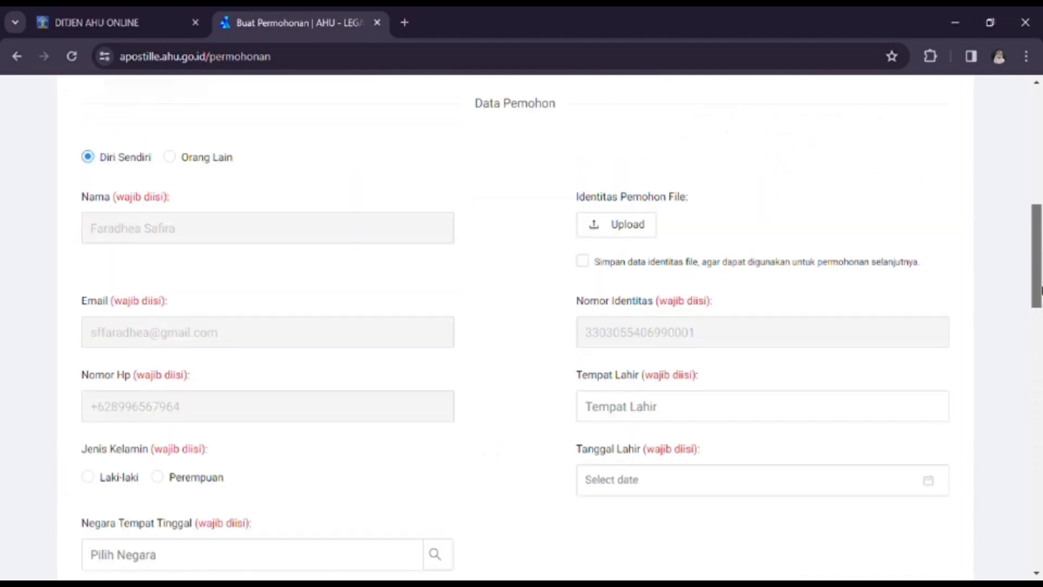